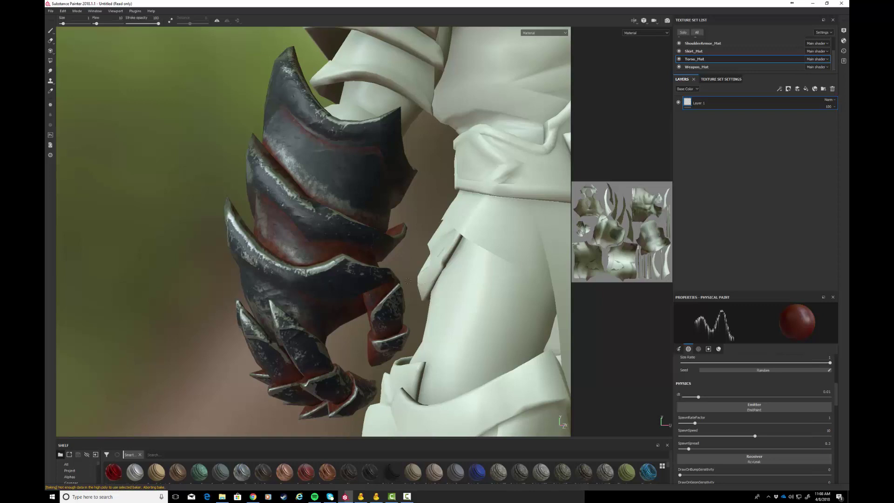
Orbit and close in on the painted armored gauntlet to centre it in view.
alt+drag(407, 281, 602, 286)
alt+drag(492, 273, 386, 280)
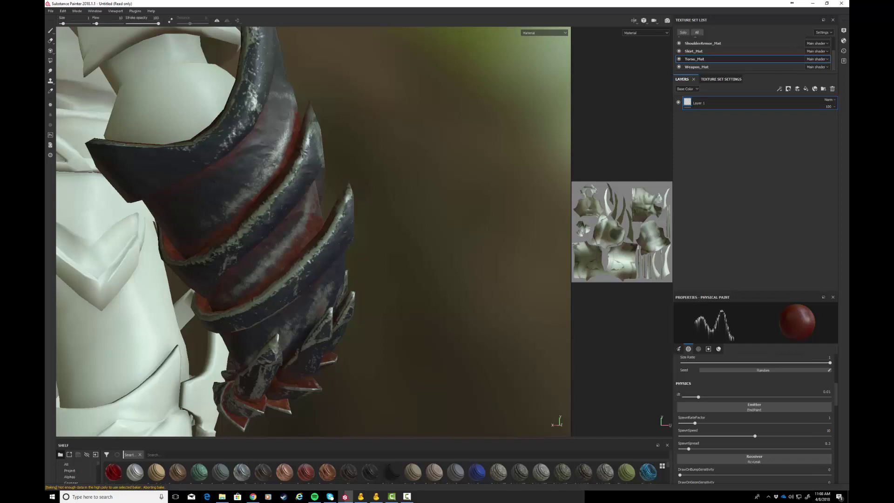
alt+drag(298, 278, 374, 315)
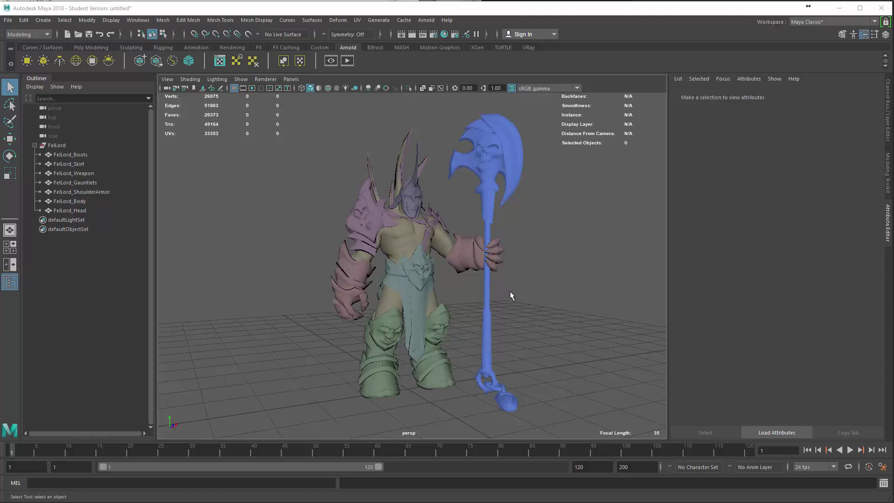
alt+right_drag(510, 291, 523, 294)
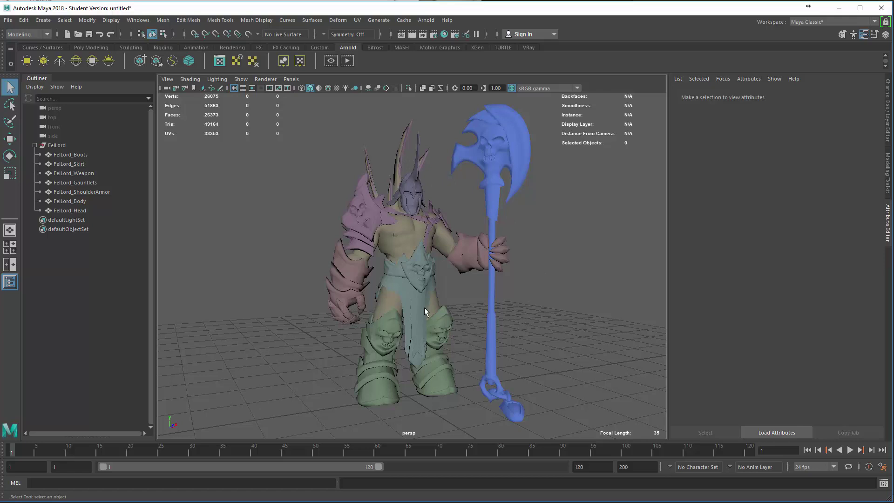
click(347, 283)
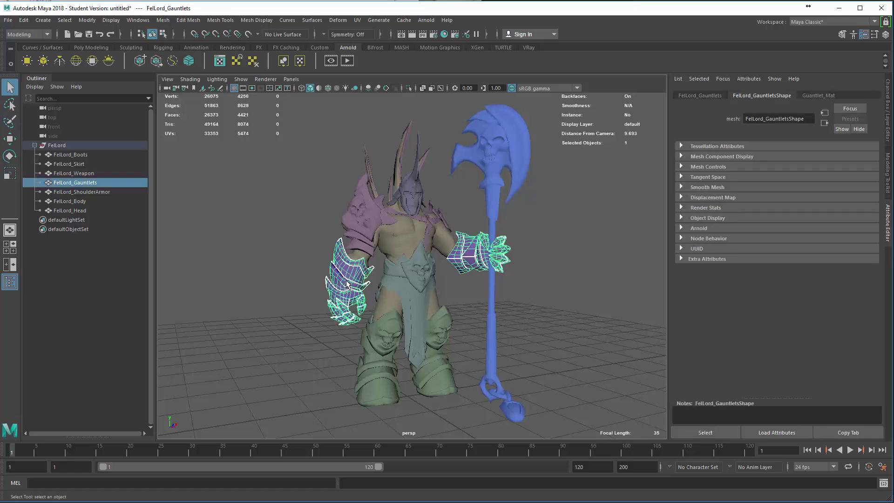
click(376, 355)
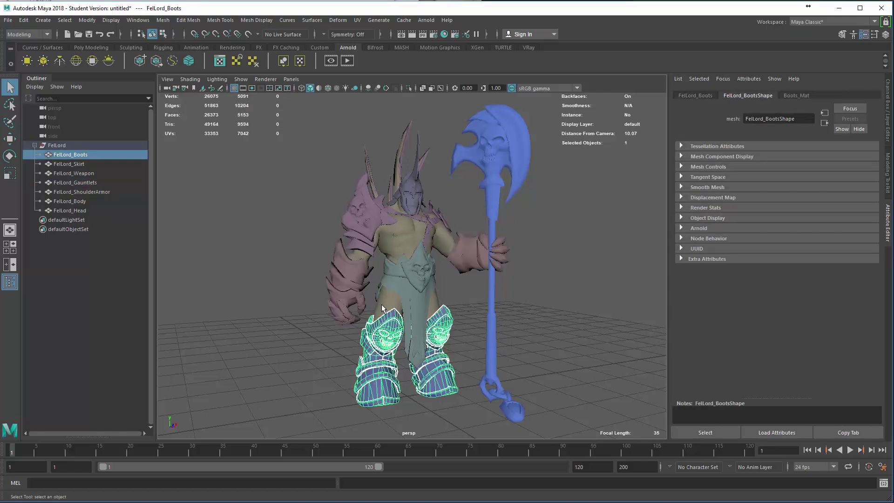
click(383, 304)
click(359, 225)
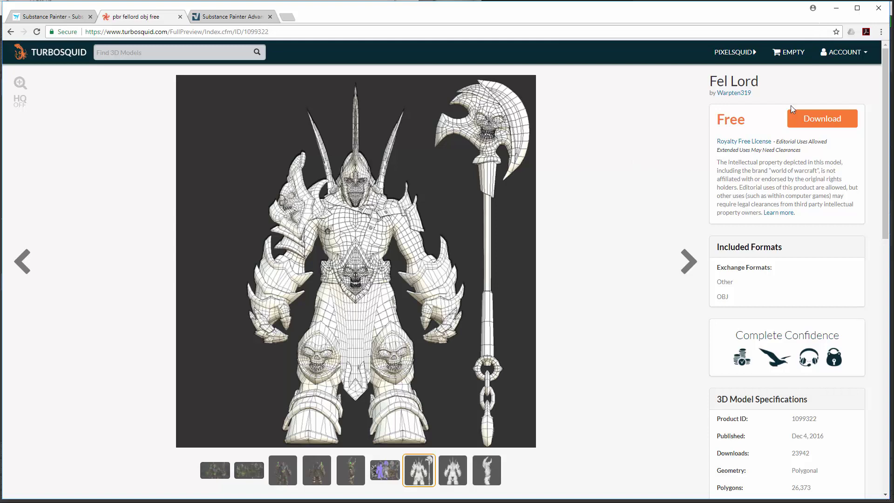
Minimize Chrome's TurboSquid Fel Lord page to bring Maya back to the front.
click(833, 11)
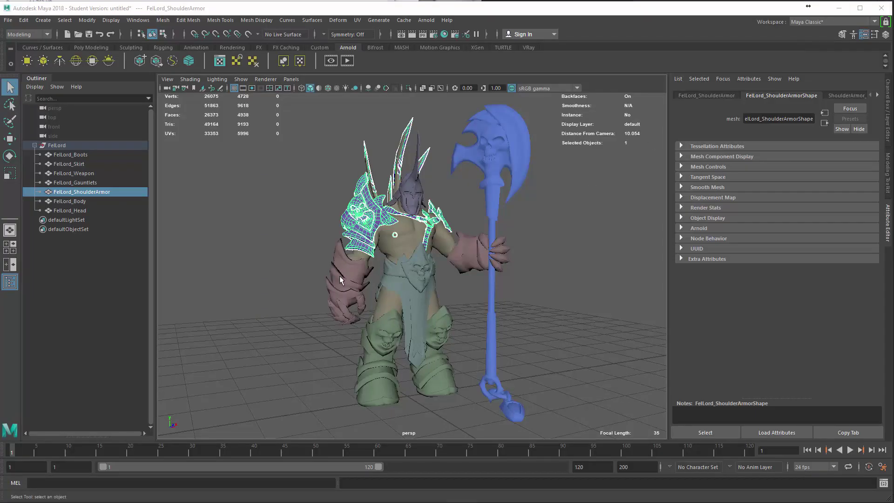
scroll(320, 286, up, 2)
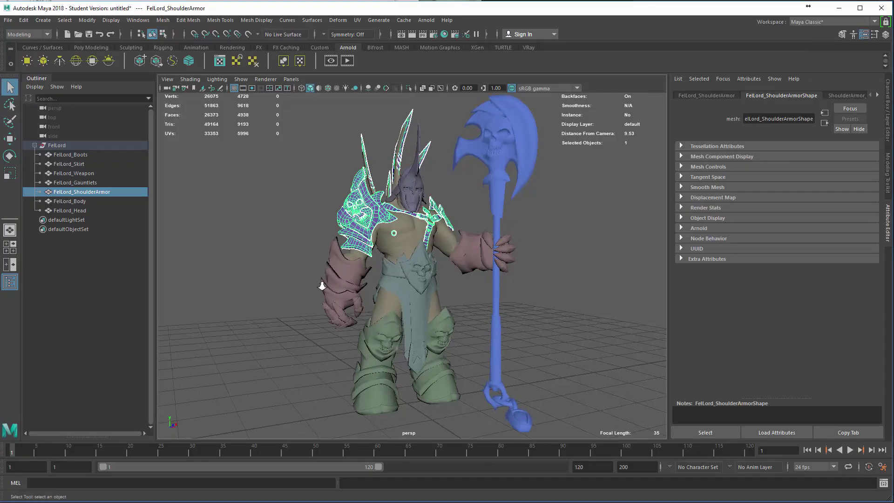
click(71, 154)
click(74, 164)
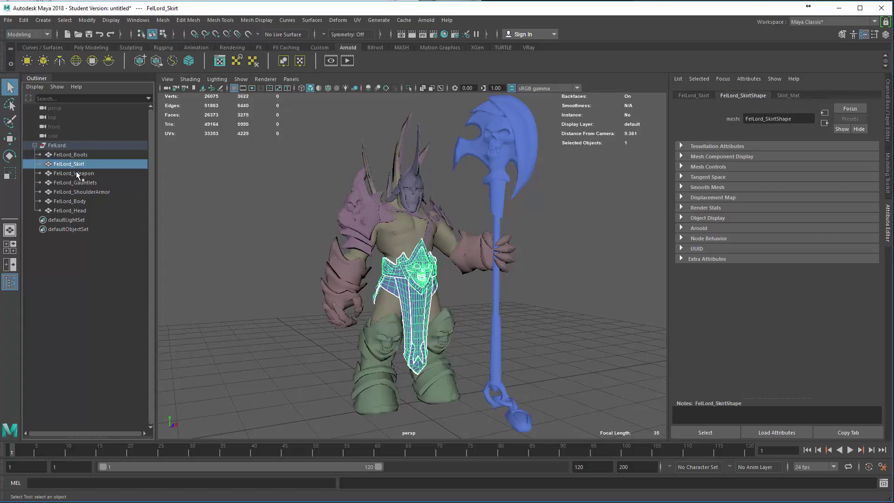
click(77, 173)
click(77, 182)
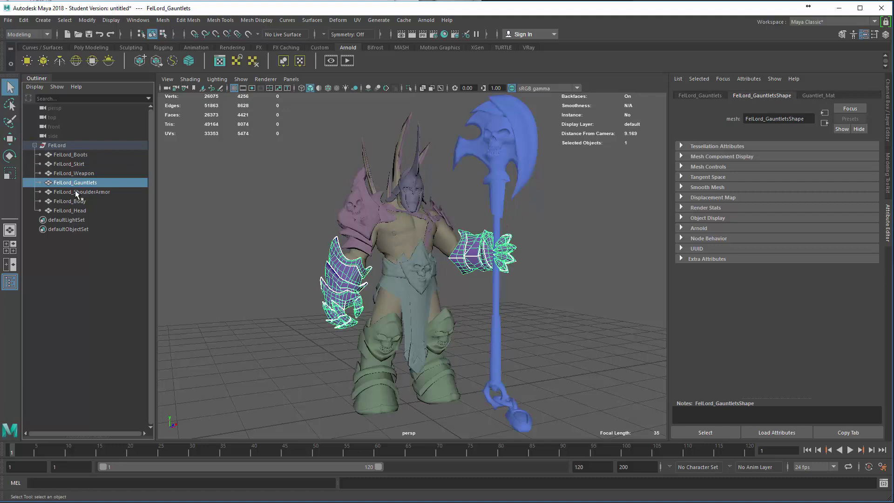
click(76, 192)
click(75, 201)
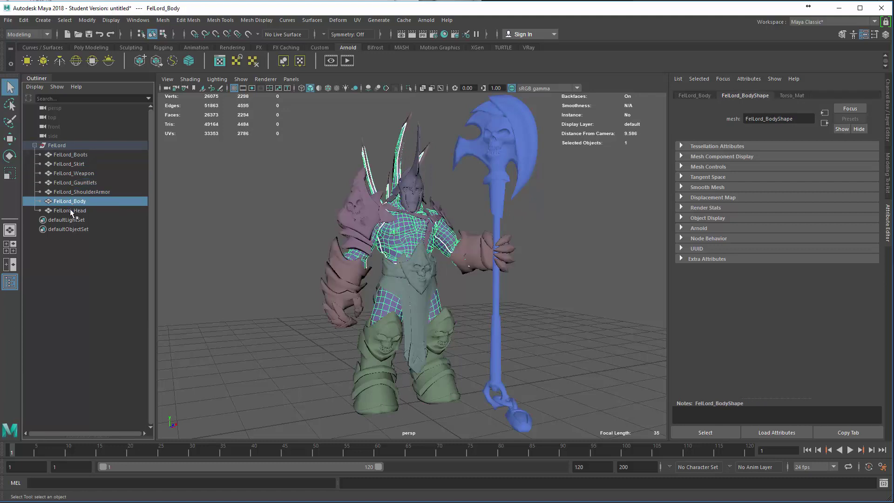
click(70, 210)
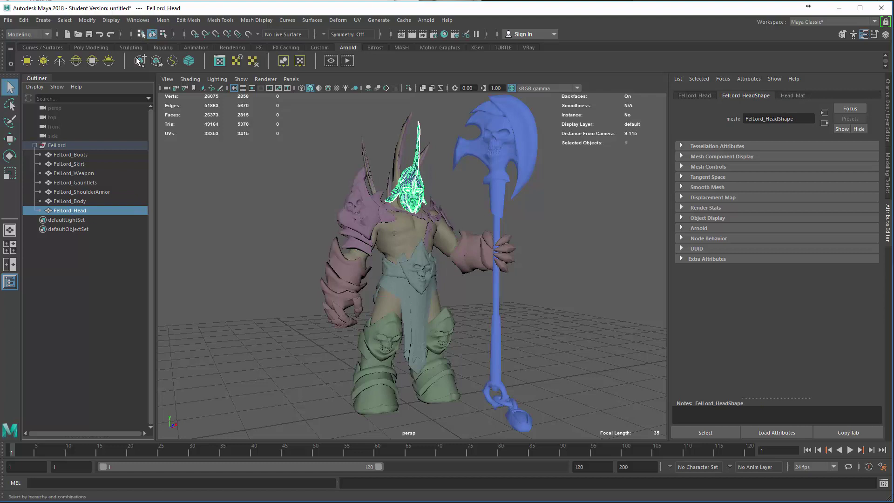
click(444, 34)
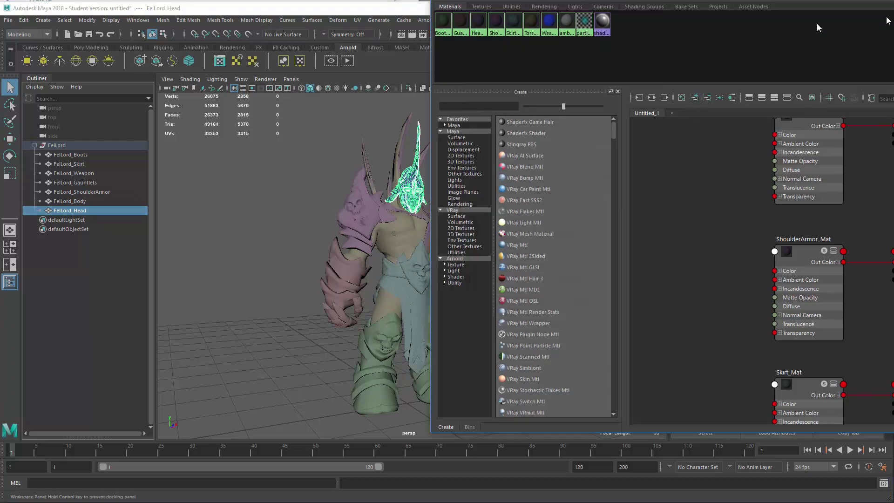
drag(466, 7, 672, 22)
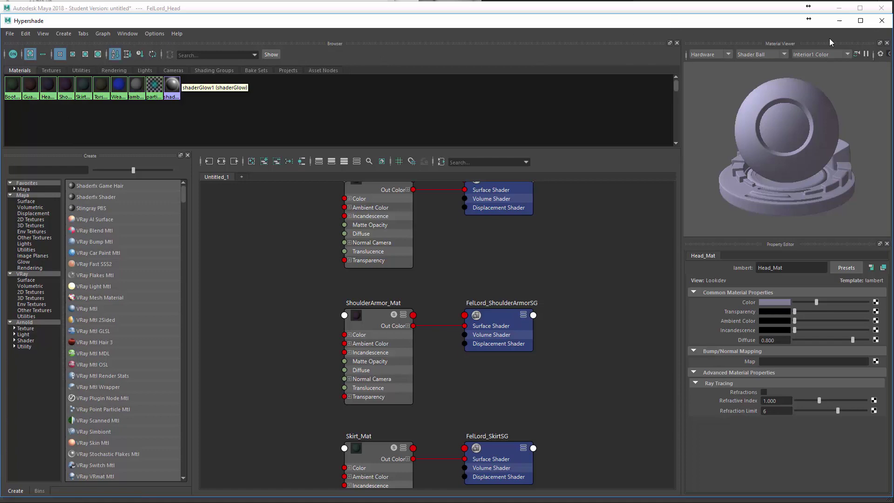
click(879, 25)
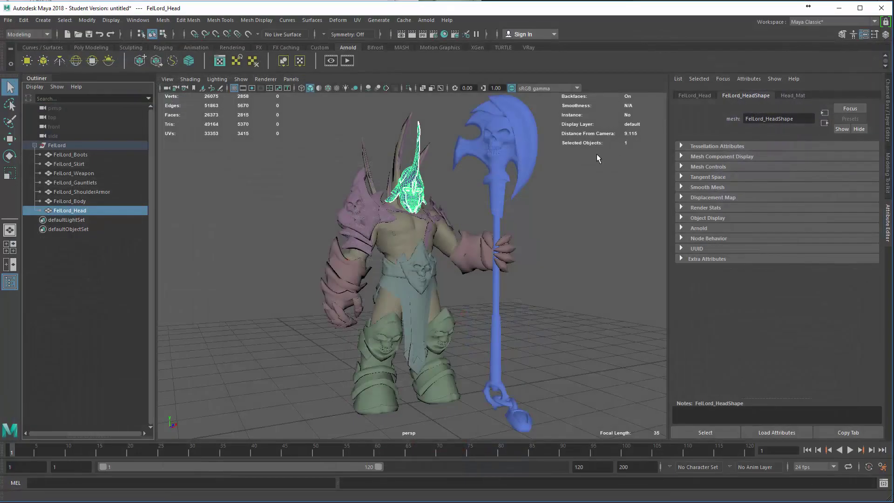
click(261, 212)
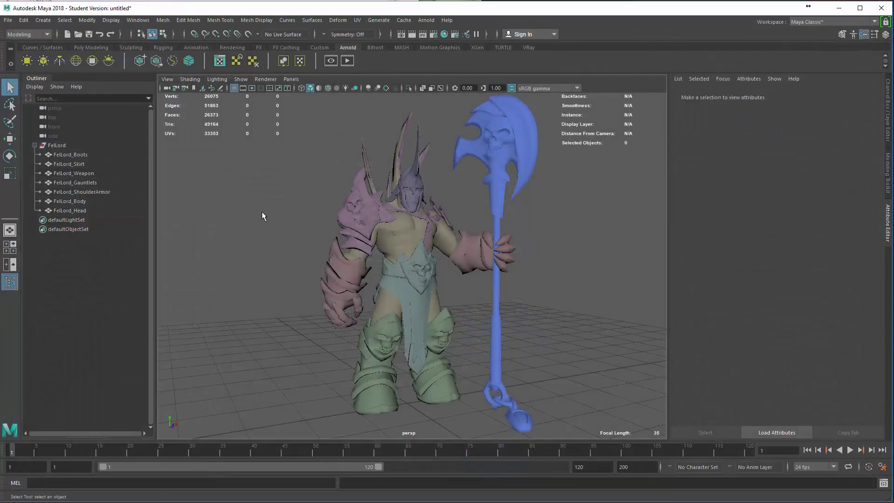
alt+drag(264, 214, 262, 215)
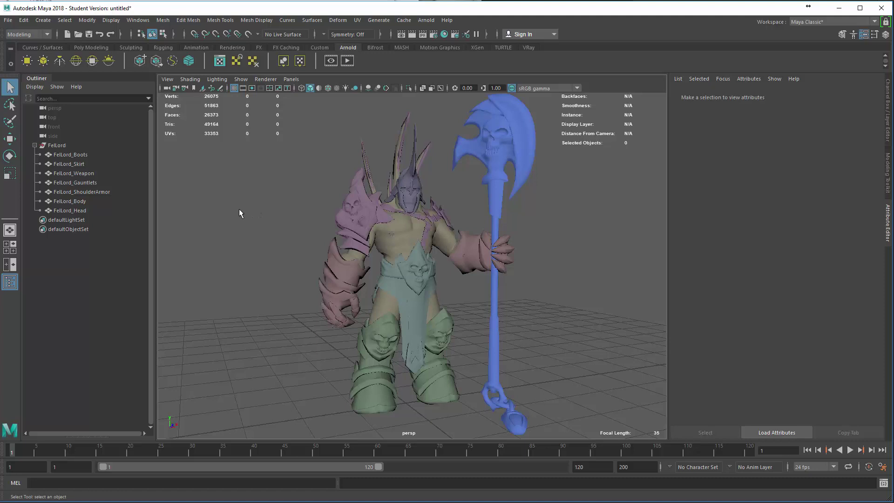
scroll(243, 206, up, 2)
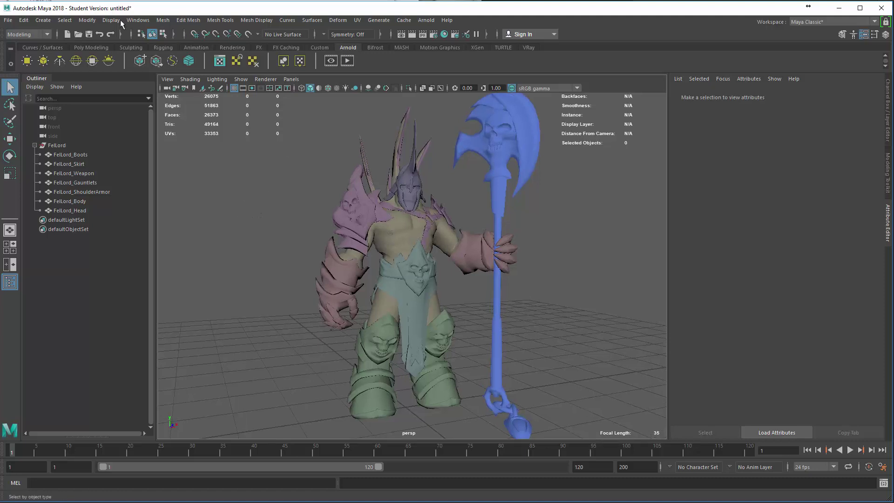
click(134, 22)
mouse_move(214, 63)
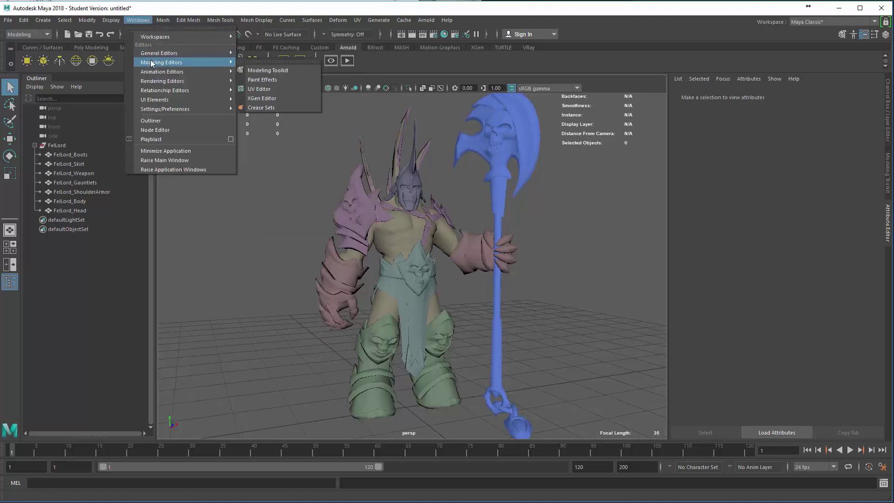
click(255, 88)
drag(293, 24, 466, 34)
click(495, 192)
click(344, 288)
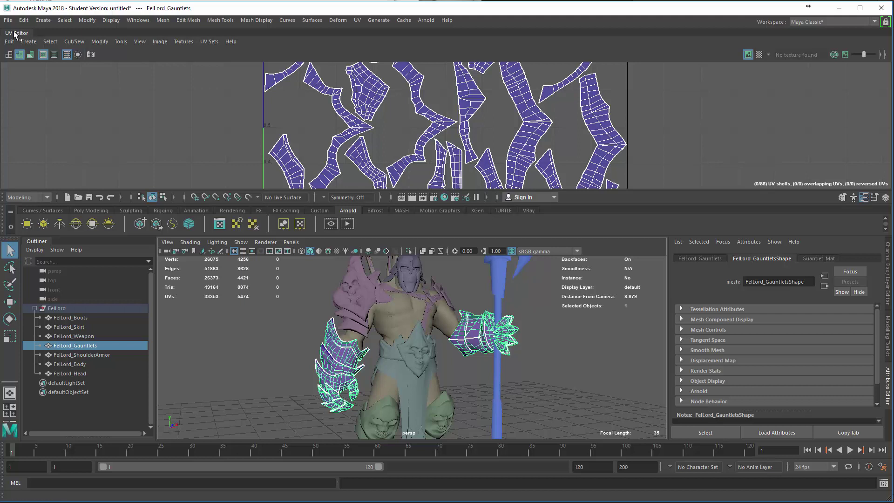
drag(16, 33, 65, 42)
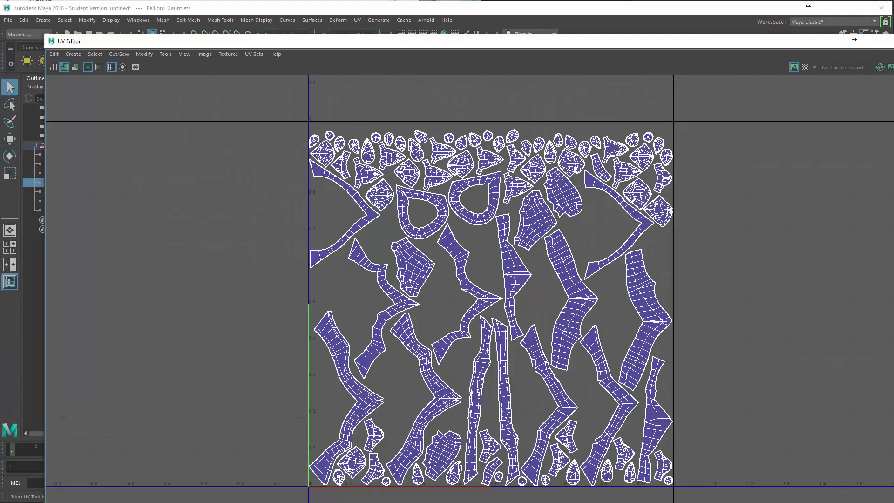
drag(661, 41, 597, 29)
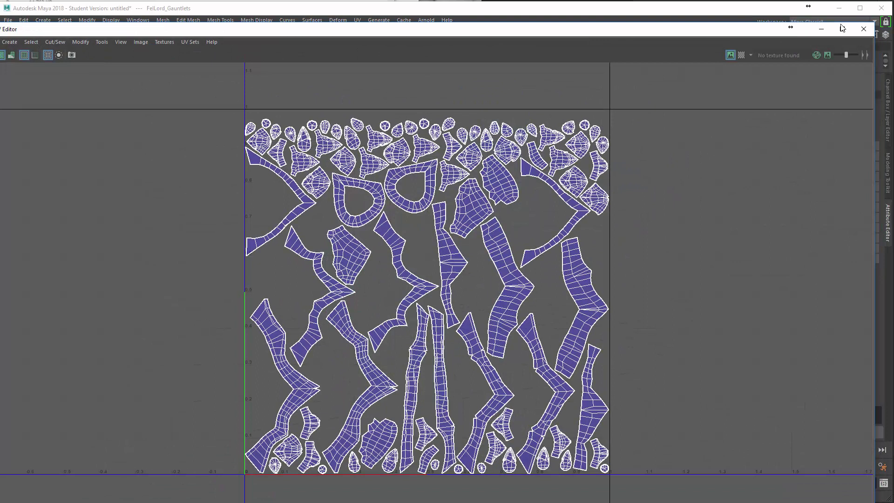
click(863, 28)
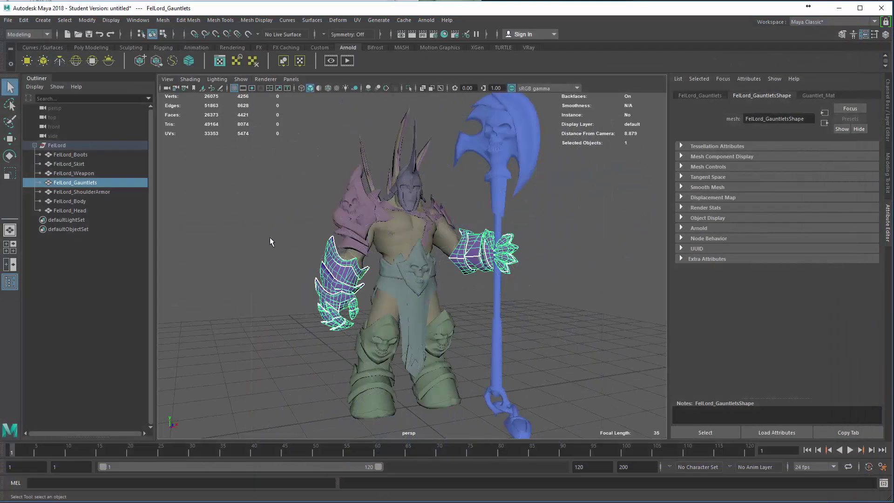
Deselect everything and delete all construction history in the scene.
click(290, 229)
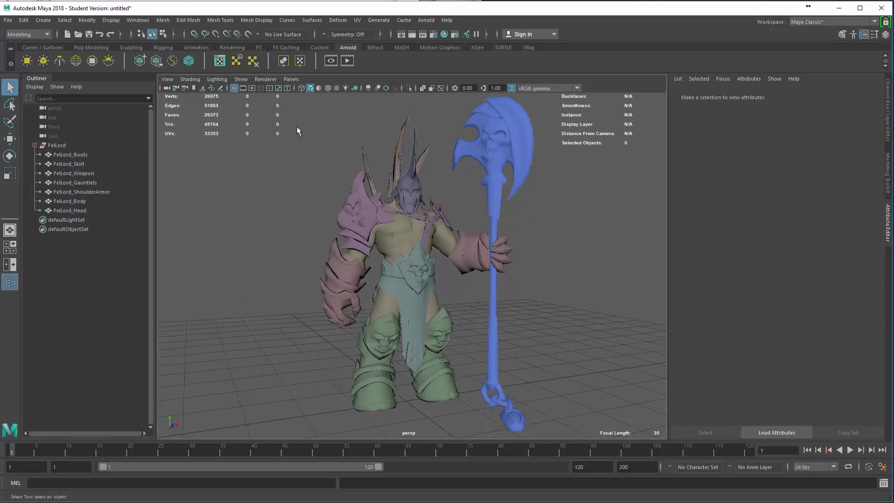
click(23, 20)
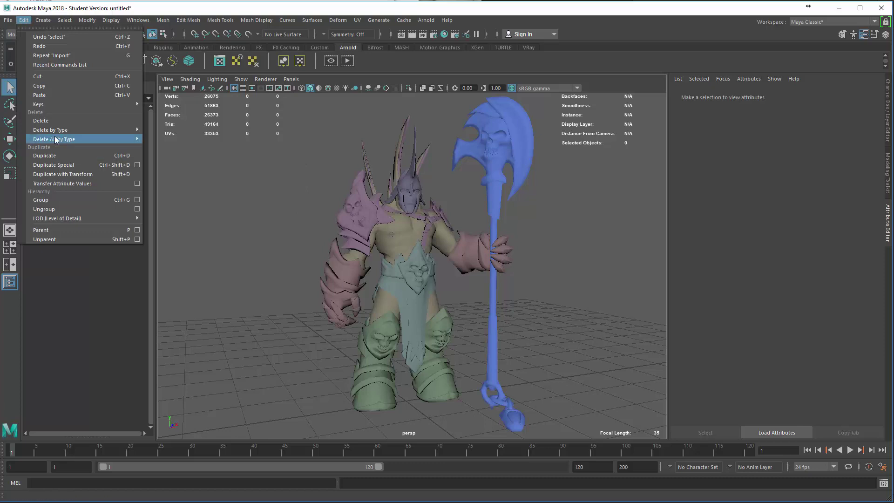
mouse_move(70, 139)
click(159, 147)
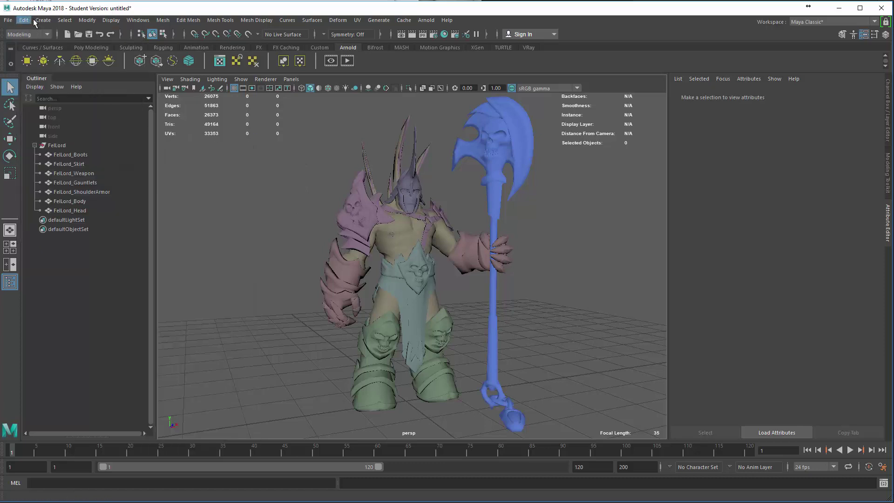
Freeze transformations on all seven FelLord meshes.
drag(270, 137, 563, 416)
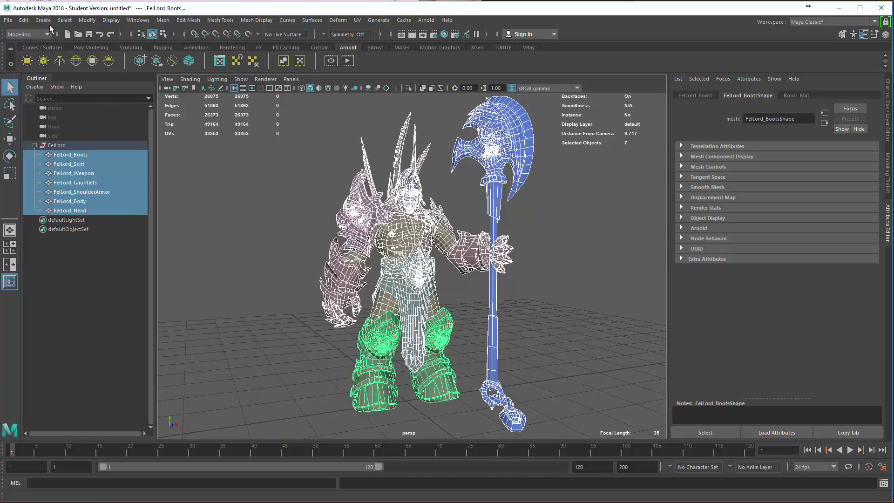
click(87, 20)
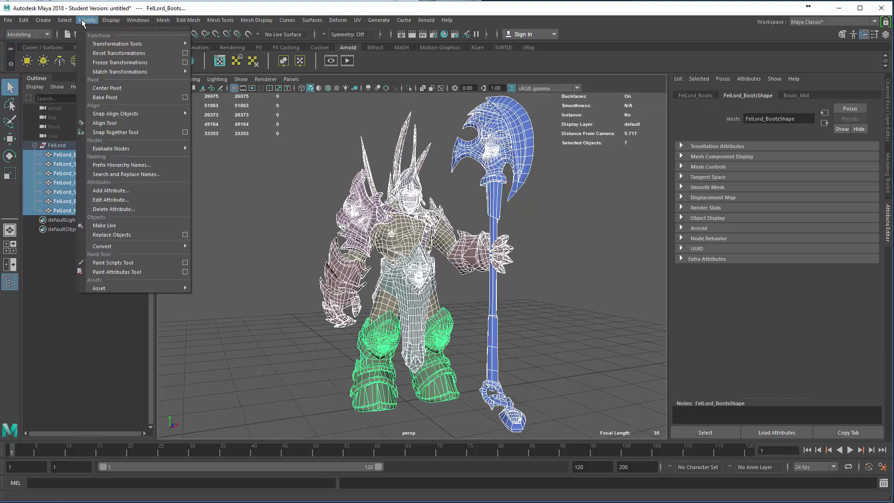
click(94, 60)
Check in the Channel Box that the boots read zero translate/rotate and scale 1.
click(89, 155)
key(5)
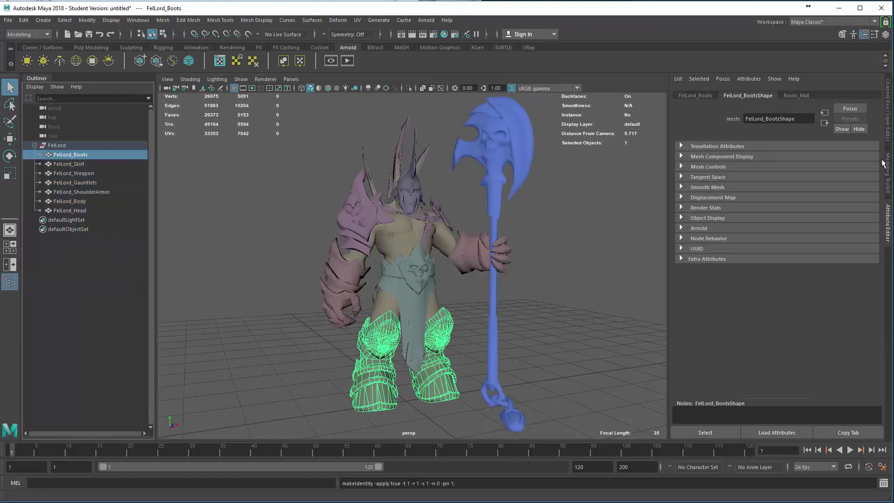
click(888, 99)
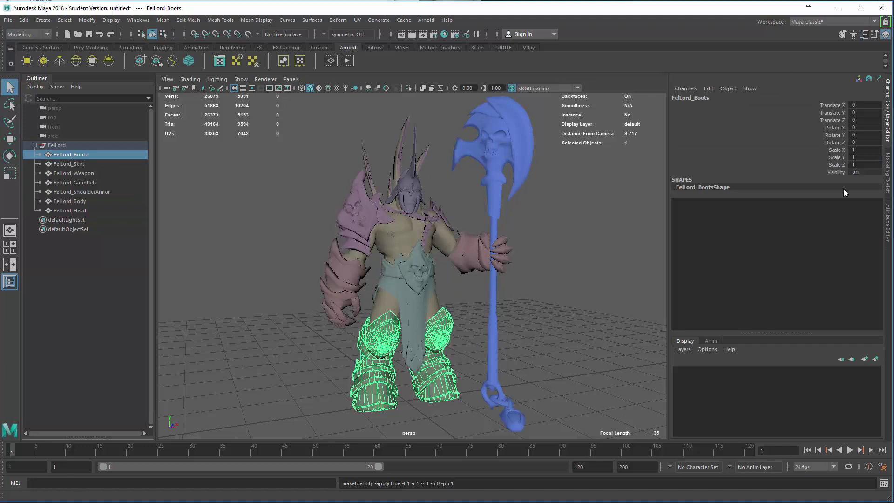
click(247, 293)
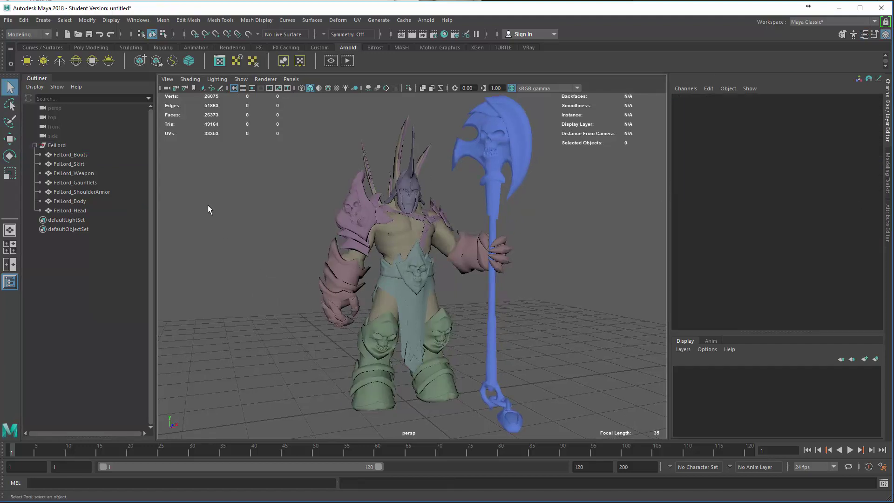
Export All to the Desktop as FBX, naming the file WhateverYouWant.
click(9, 21)
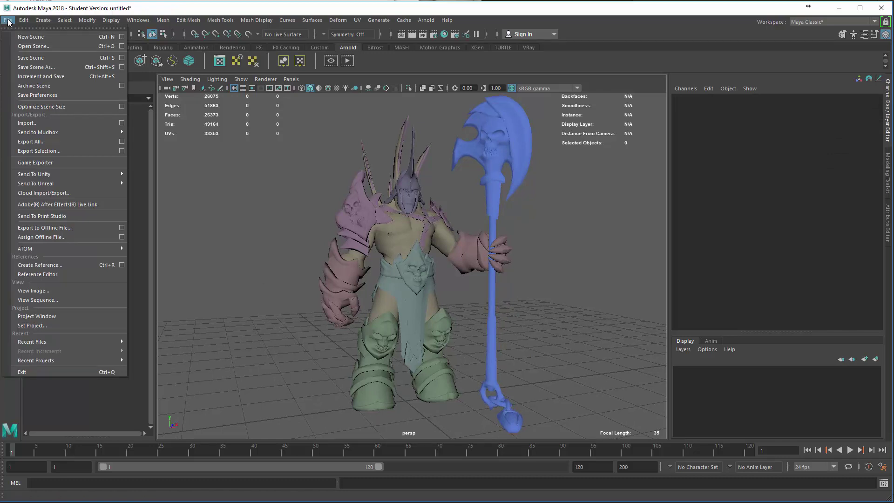
click(36, 143)
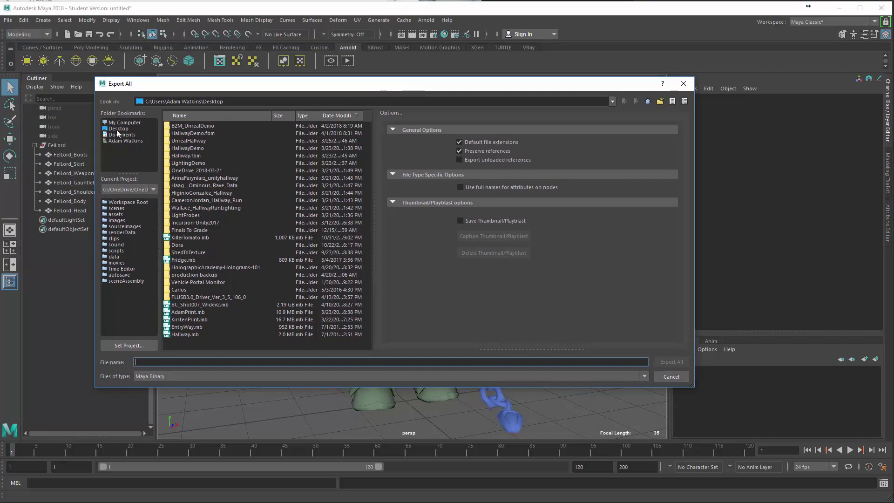
click(125, 130)
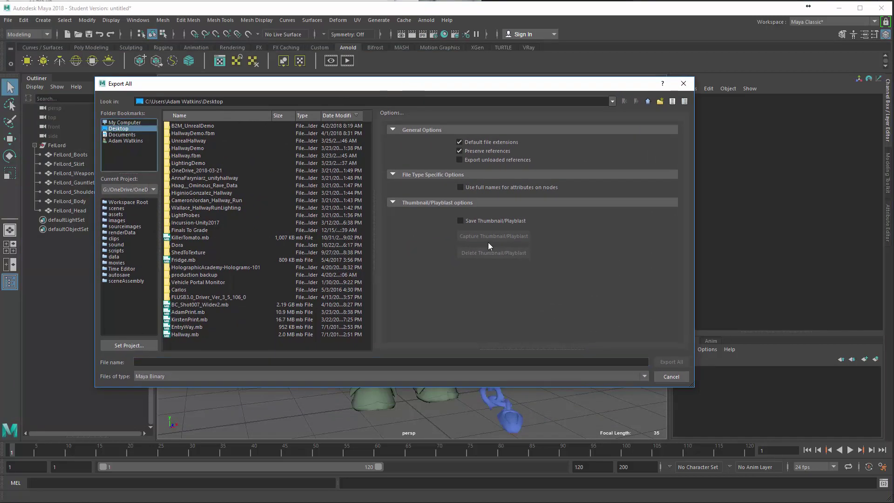
click(184, 375)
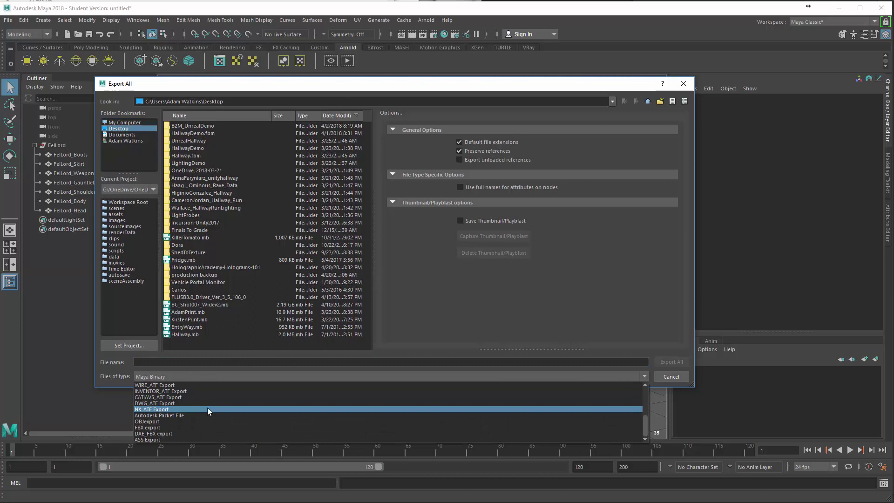
click(169, 428)
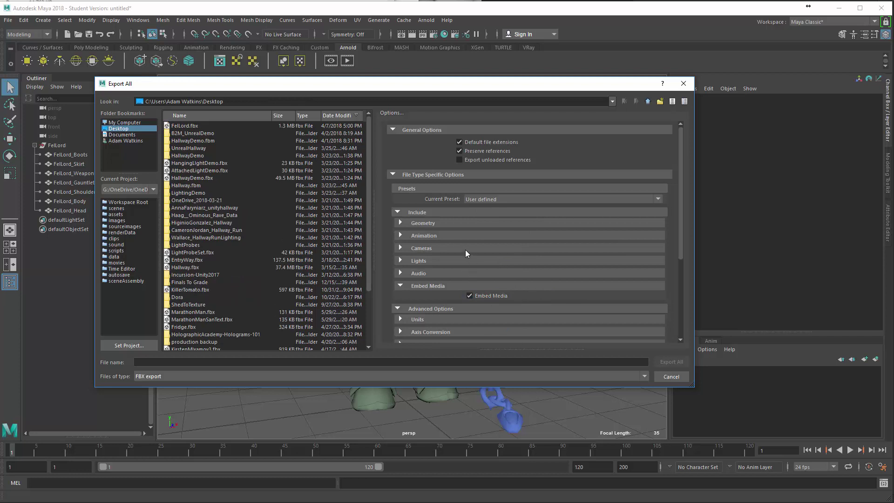
click(209, 362)
text(Whate)
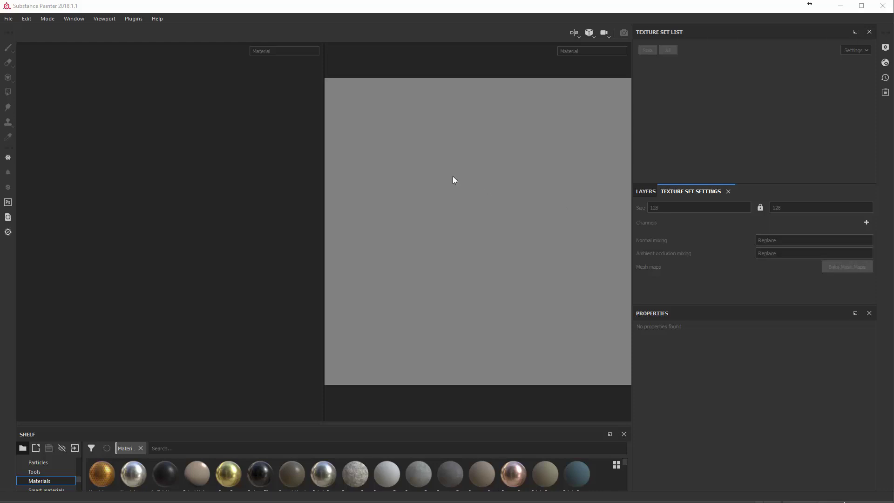
Start a new project using the PBR - Metallic Roughness template.
click(8, 18)
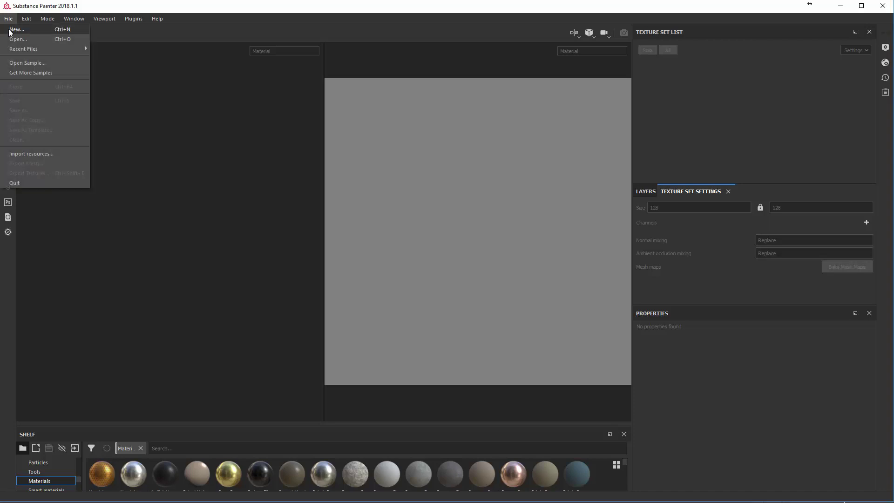
click(16, 29)
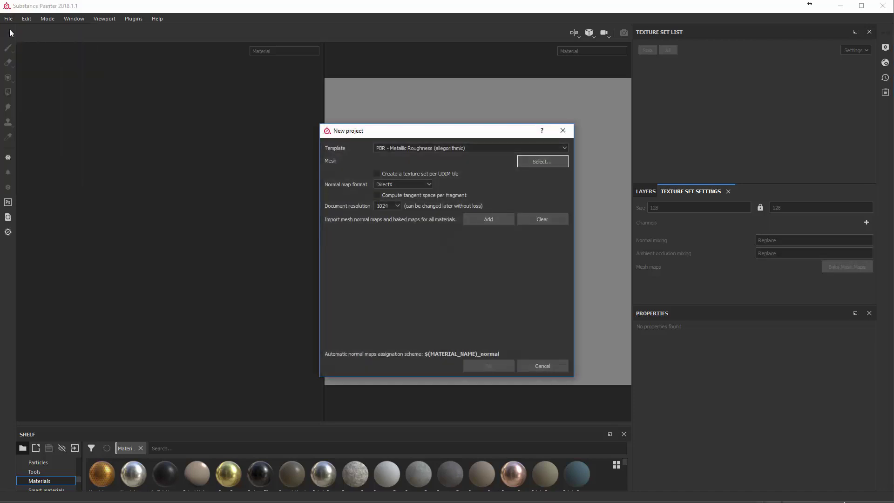
click(437, 149)
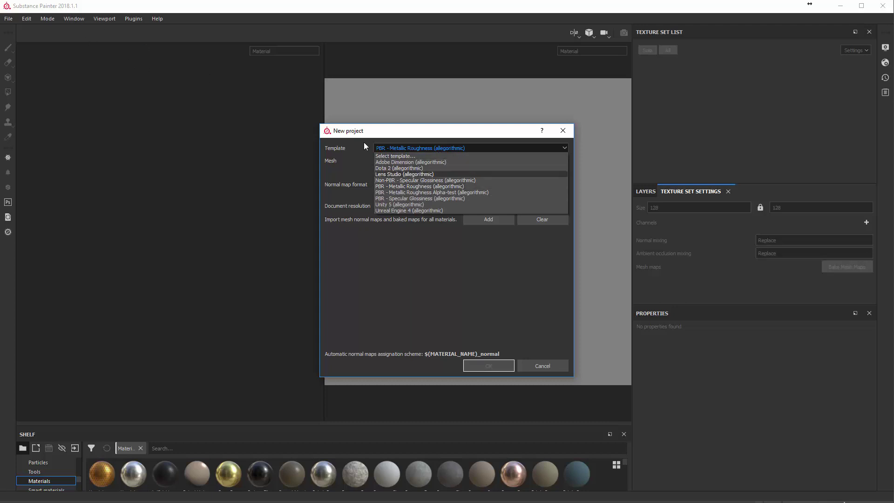
click(413, 187)
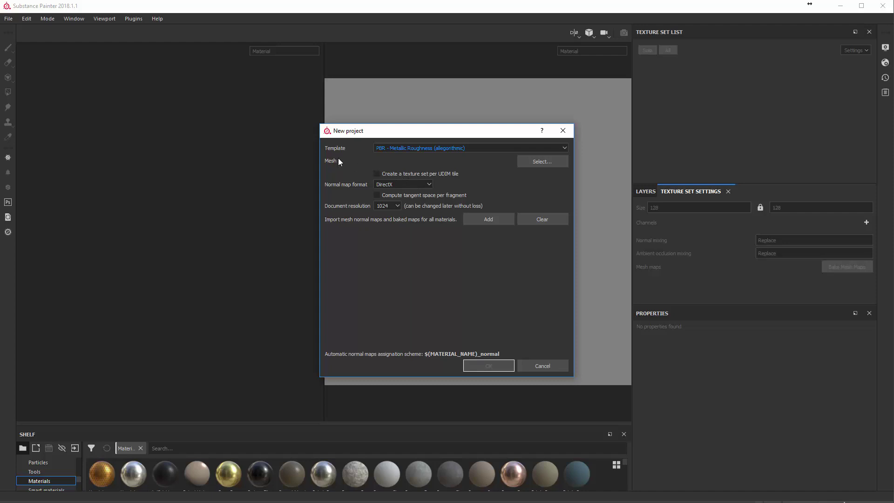
Load FelLord.fbx as the project mesh and create the project.
click(528, 162)
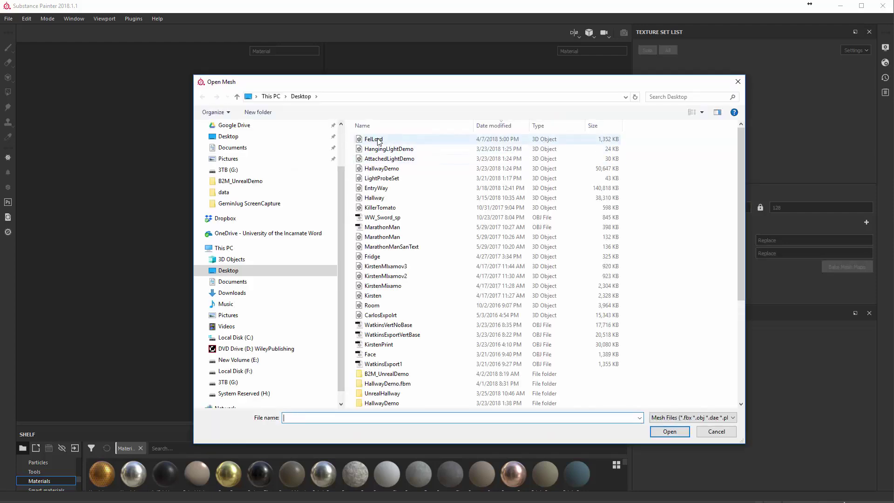
click(378, 140)
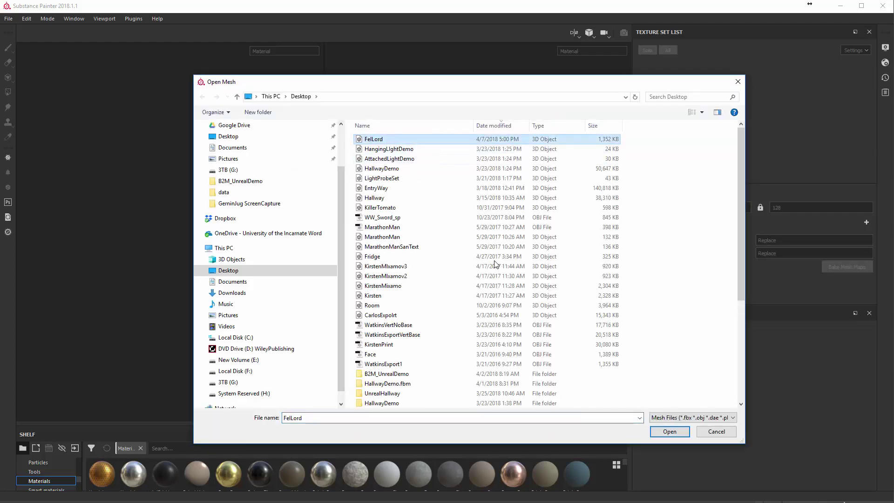
click(677, 433)
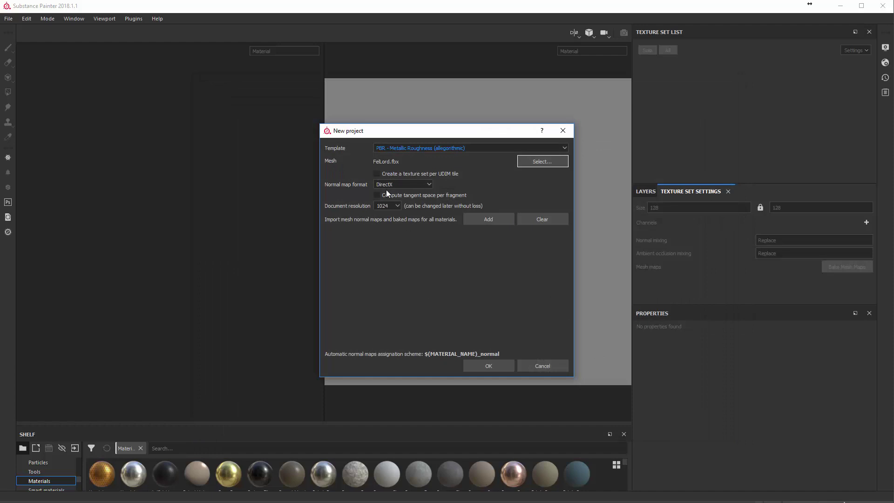
click(493, 363)
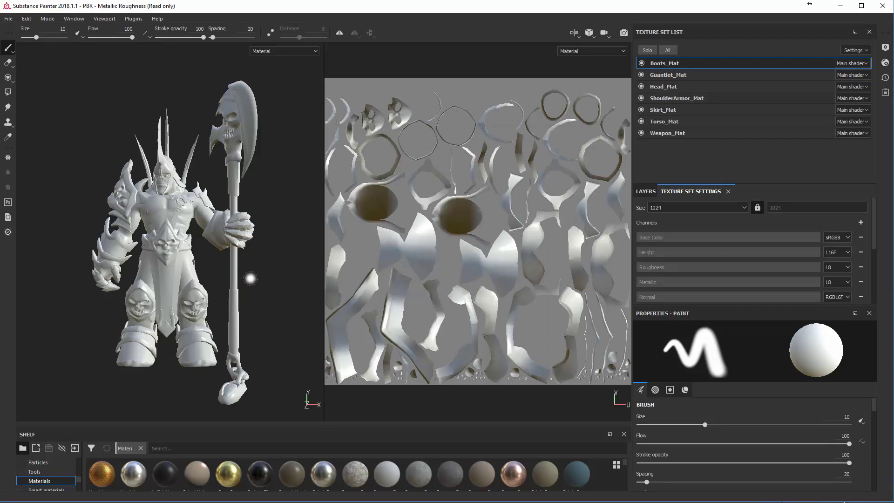
mouse_move(79, 181)
alt+mouse_down()
mouse_move(98, 179)
mouse_move(84, 173)
alt+mouse_up()
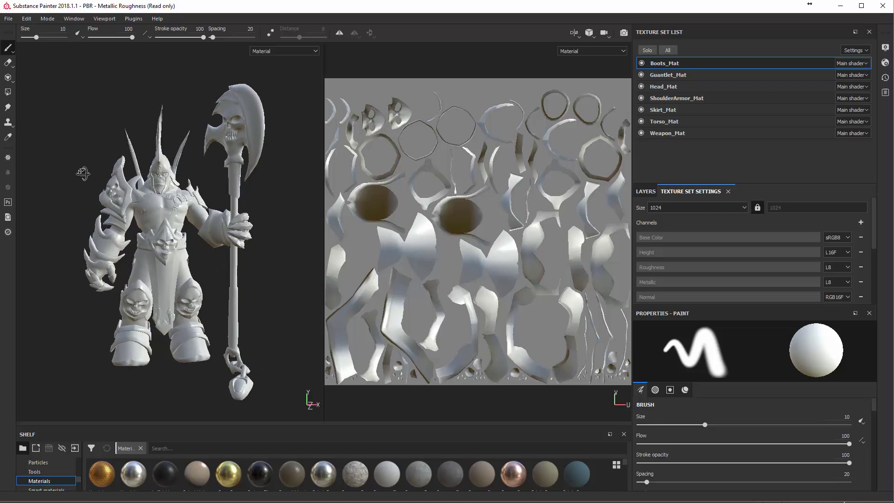
alt+middle_drag(105, 172, 111, 172)
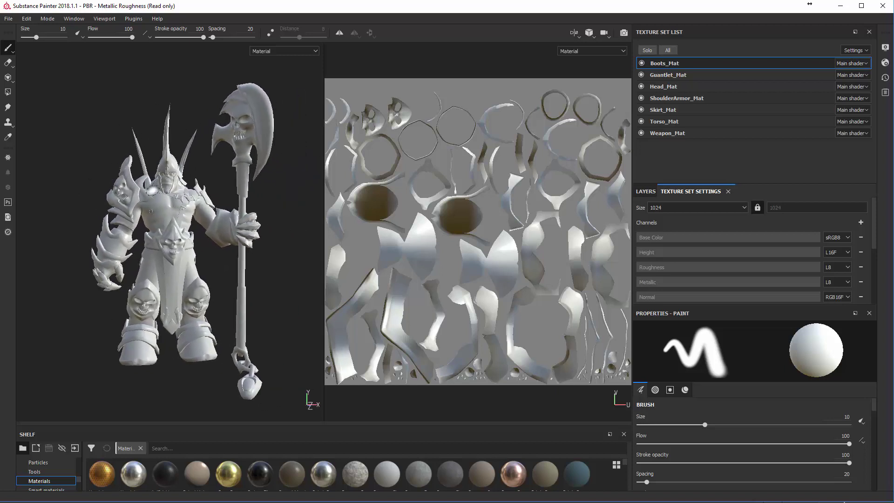
mouse_move(207, 212)
alt+right_down()
mouse_move(264, 206)
mouse_move(231, 207)
alt+right_up()
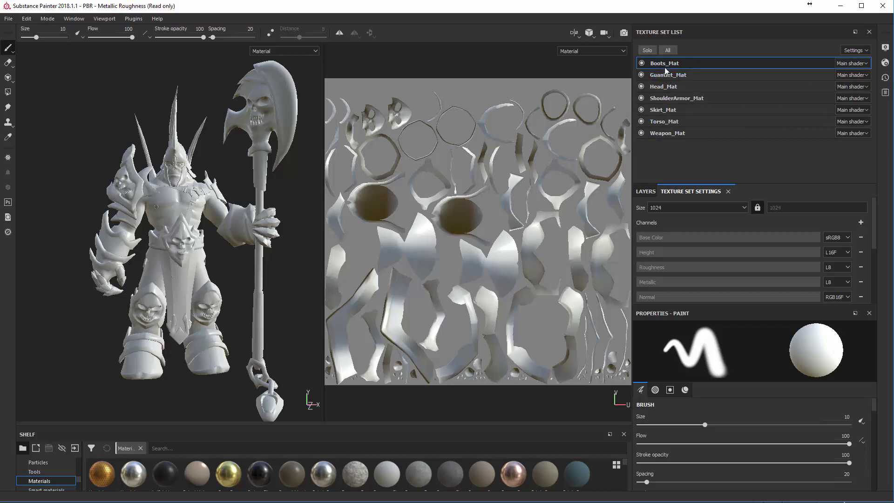
View the Head_Mat and ShoulderArmor_Mat UV layouts, isolating the shoulder armor.
click(658, 86)
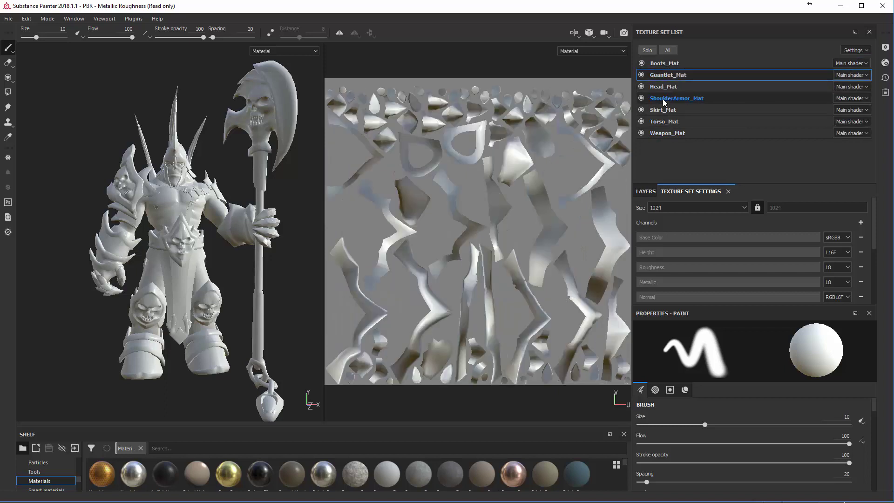
click(663, 99)
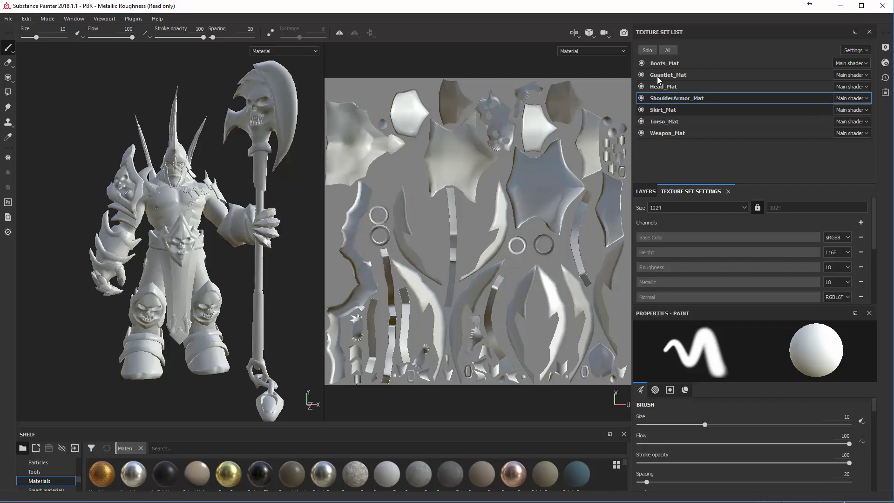
click(647, 50)
alt+drag(196, 240, 163, 272)
Make Head_Mat active and inspect the isolated head mesh.
click(659, 88)
click(647, 51)
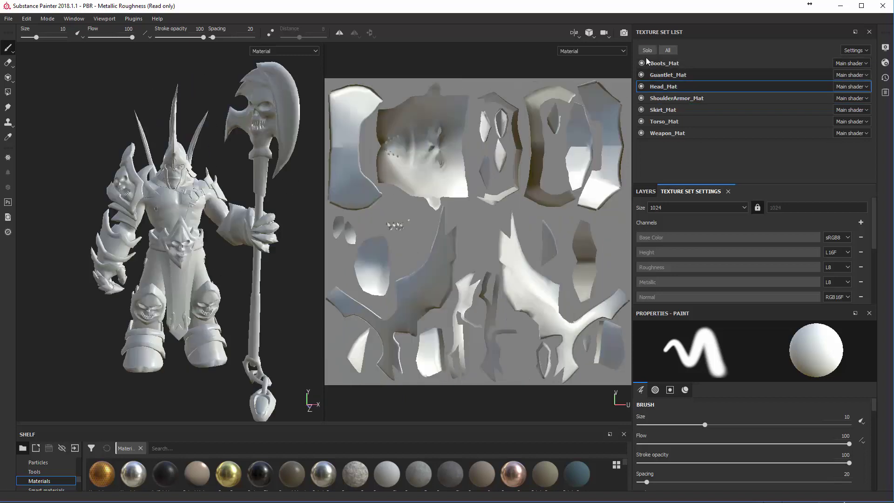
click(647, 51)
alt+drag(202, 226, 225, 252)
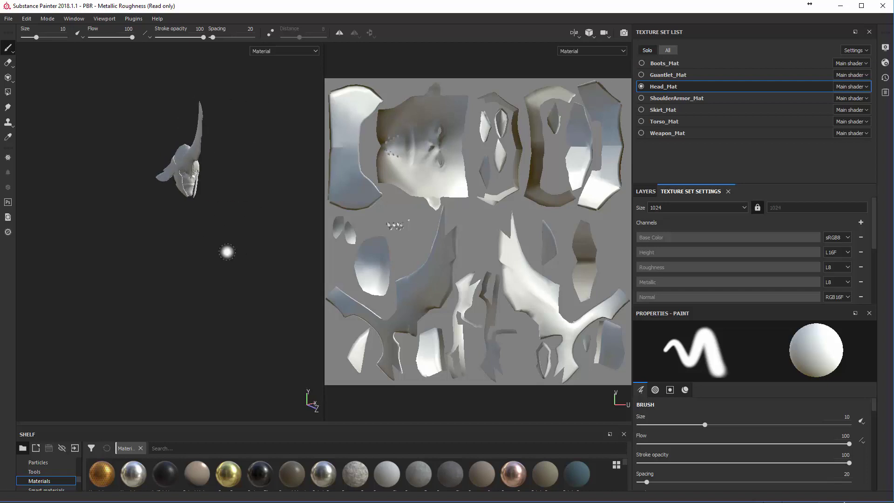
Select Guantlet_Mat, inspect the isolated gauntlets, then zoom in on the arm.
click(647, 50)
click(647, 51)
mouse_move(200, 258)
alt+mouse_down()
mouse_move(224, 261)
mouse_move(207, 253)
alt+mouse_up()
click(667, 49)
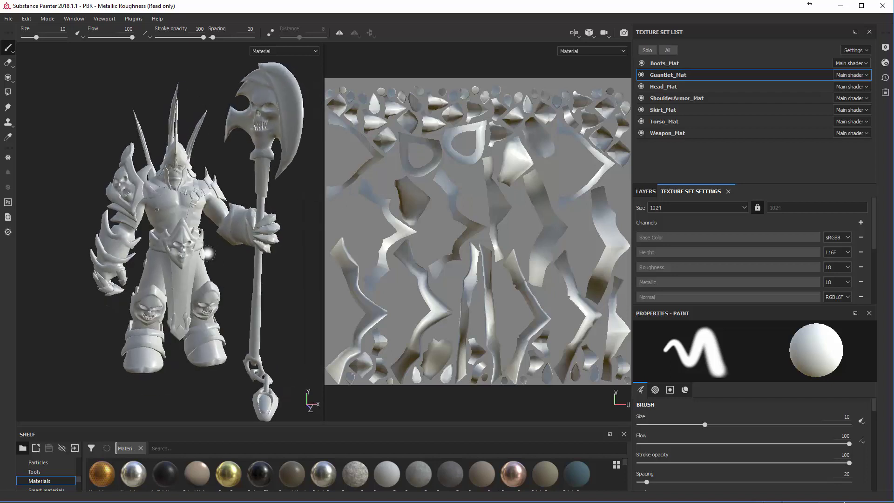
alt+middle_drag(250, 243, 233, 254)
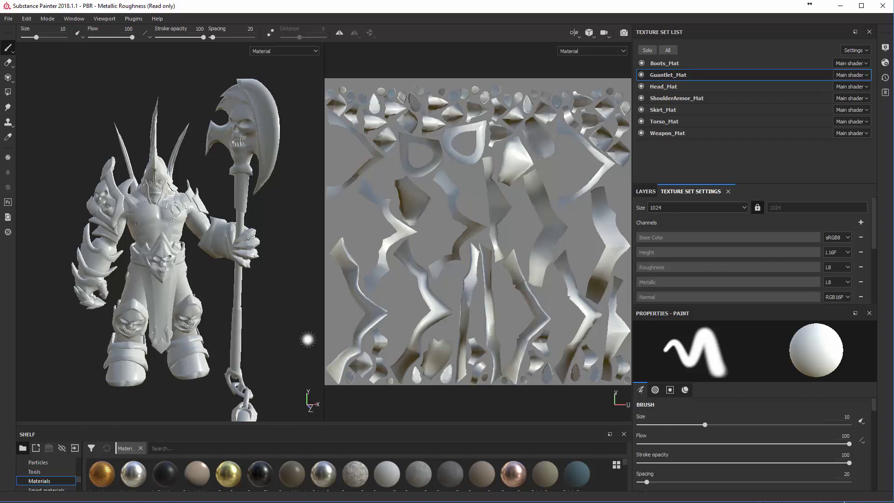
alt+right_drag(206, 273, 265, 276)
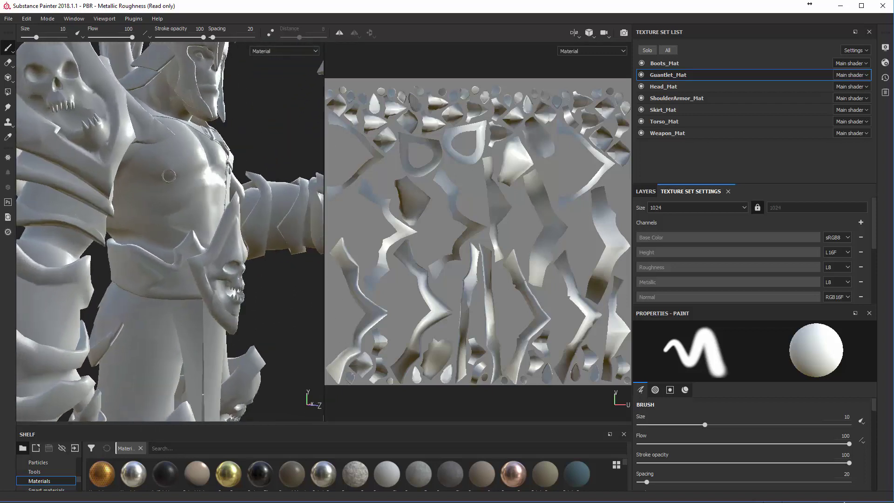
alt+drag(265, 275, 278, 95)
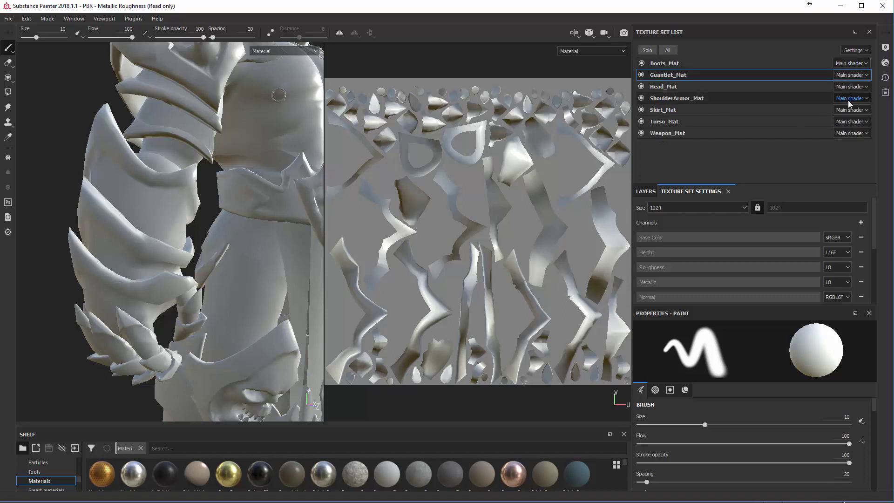
Reveal Guantlet_Mat's Mesh maps slots in Texture Set Settings and open Bake Mesh Maps.
click(646, 194)
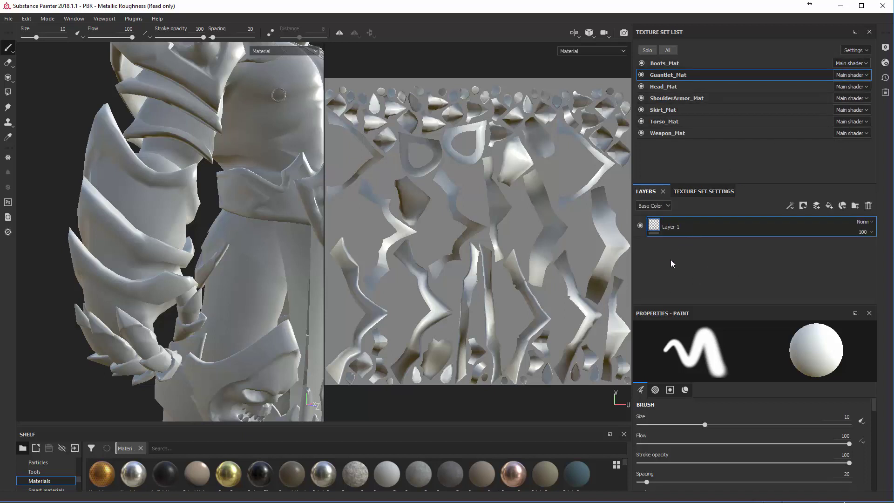
click(696, 192)
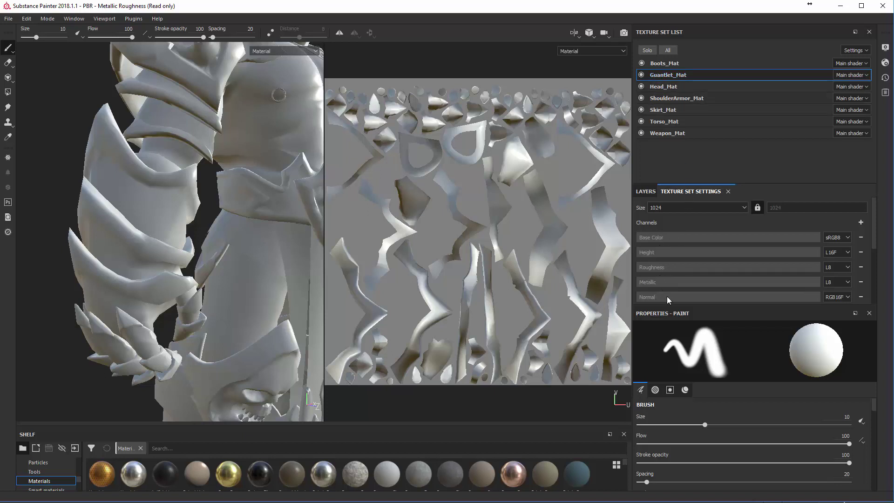
scroll(725, 262, down, 3)
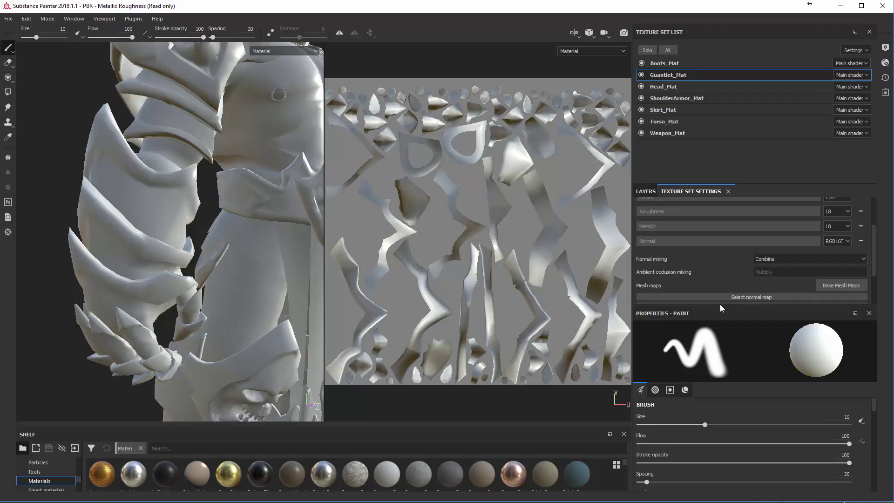
drag(720, 303, 712, 386)
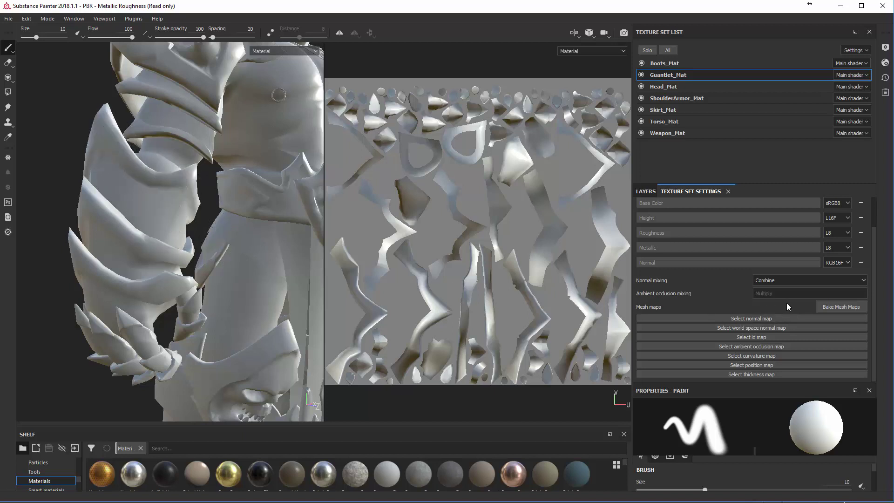
click(830, 306)
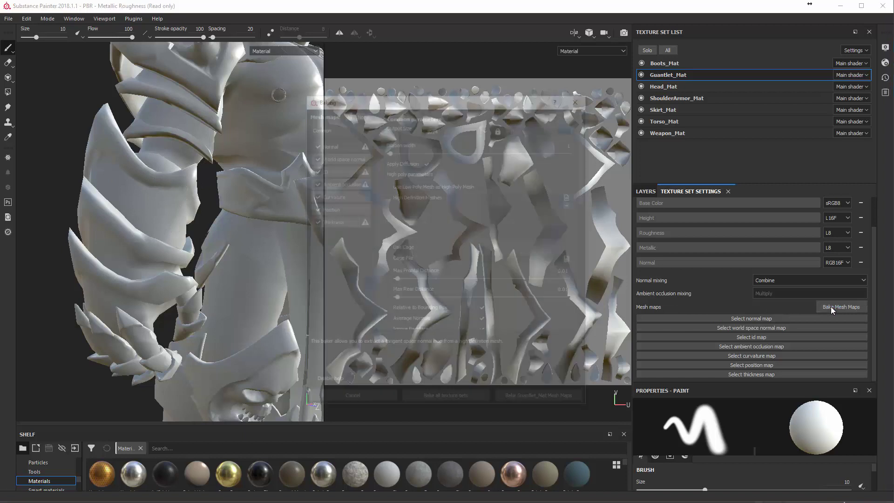